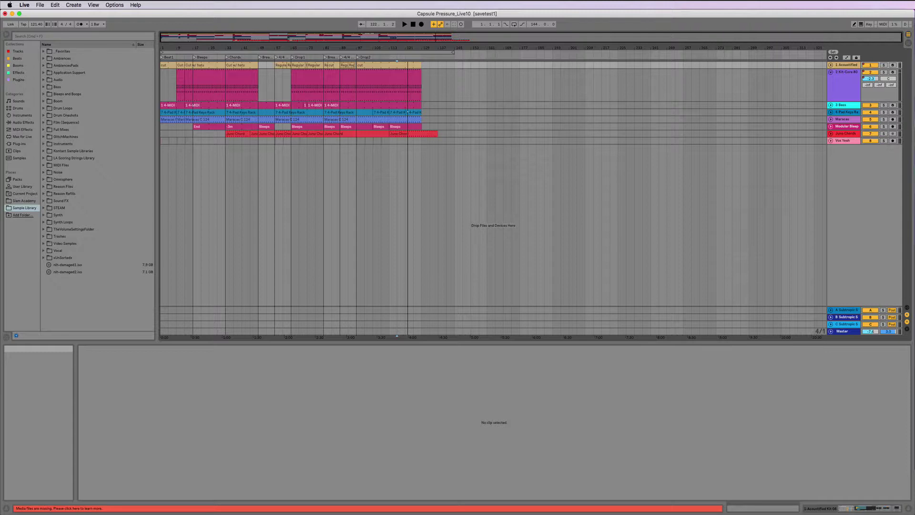
- Look over the song's clips in Session View, return to the Arrangement and play the song from the start
{"action": "left_click", "coordinate": [413, 24]}
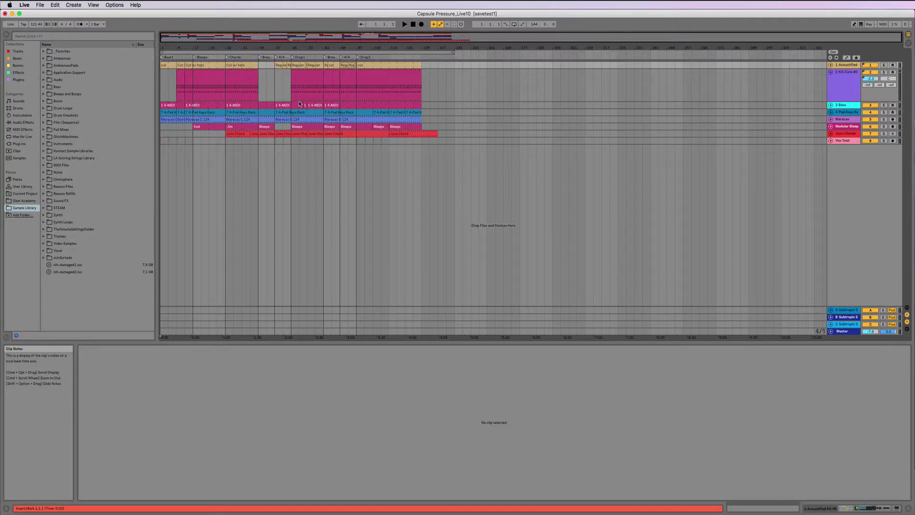
{"action": "key", "text": "Tab"}
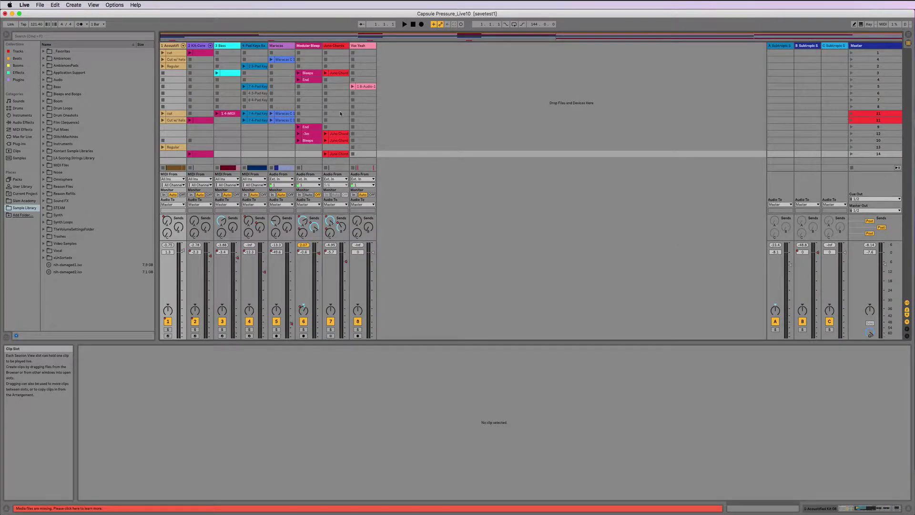
{"action": "key", "text": "Tab"}
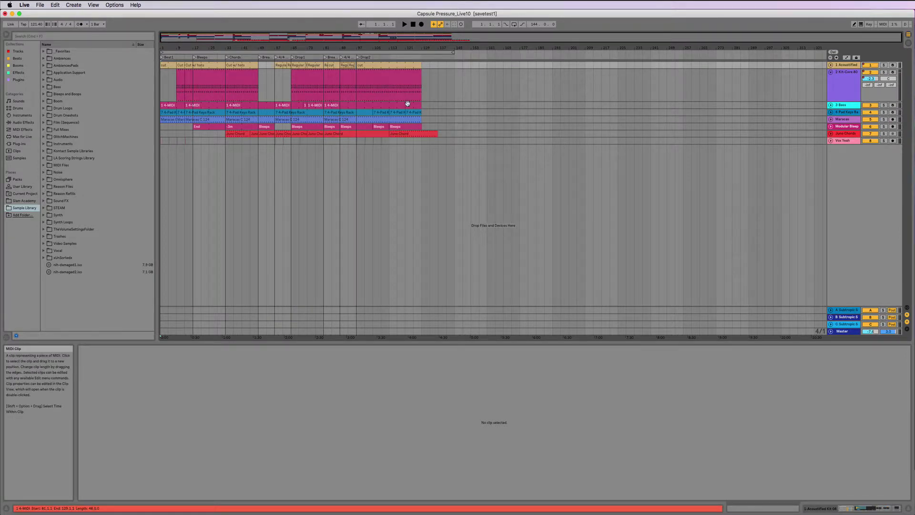
{"action": "left_click", "coordinate": [404, 25]}
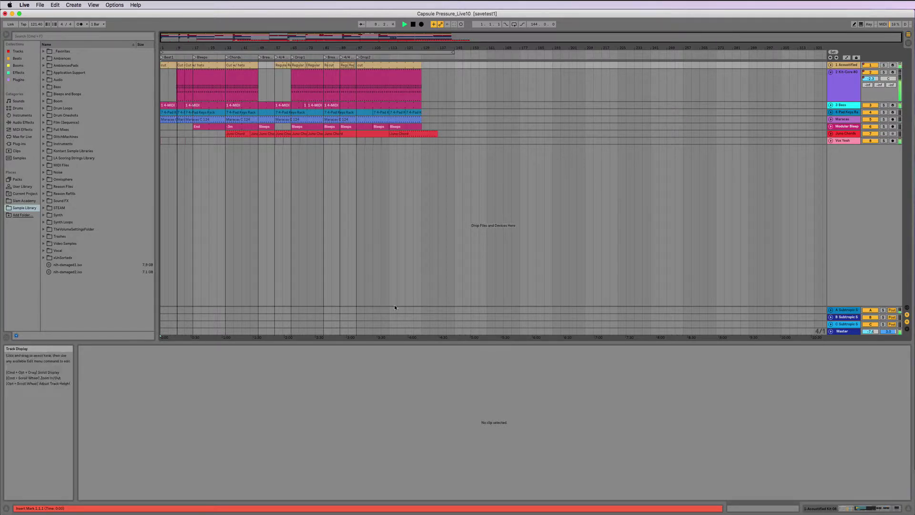
- Unfold the Acoustified drum, Bass and Pad Keys tracks to show their clip contents
{"action": "left_click", "coordinate": [831, 65]}
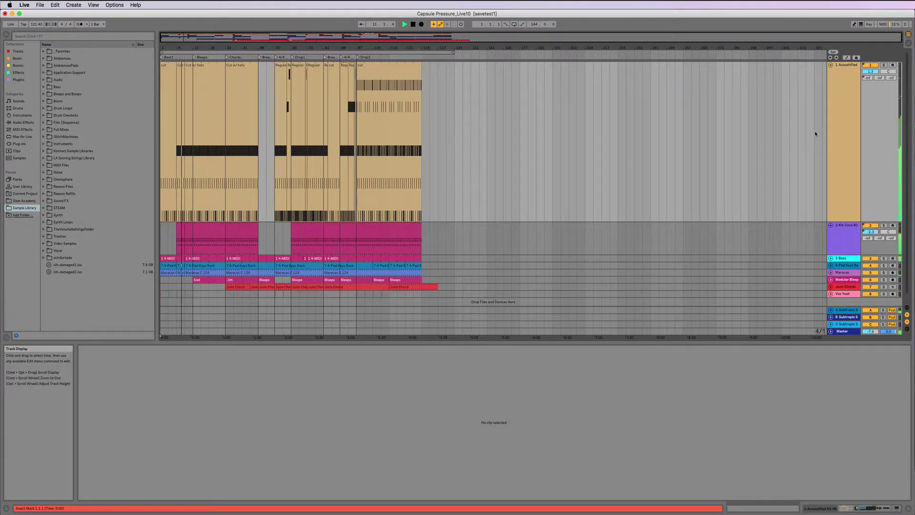
{"action": "scroll", "coordinate": [814, 130], "scroll_direction": "down", "scroll_amount": 1}
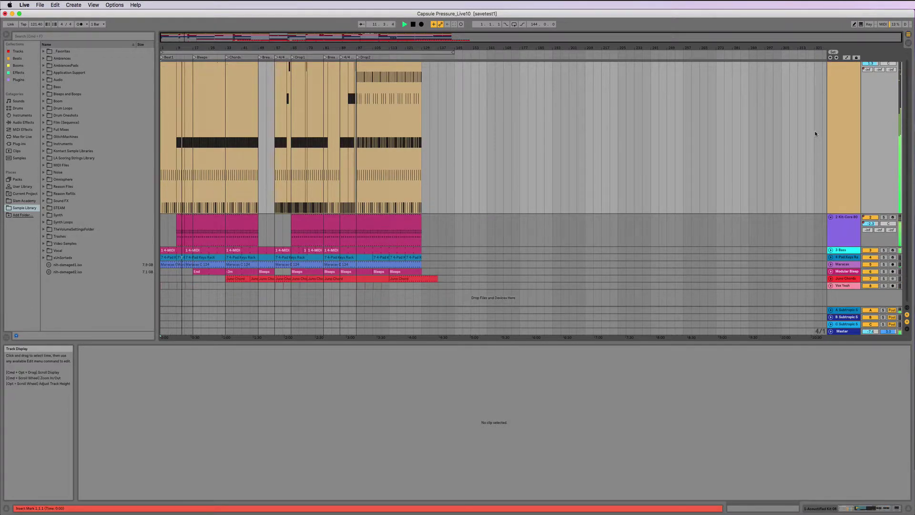
{"action": "left_click", "coordinate": [830, 251]}
{"action": "scroll", "coordinate": [830, 253], "scroll_direction": "down", "scroll_amount": 3}
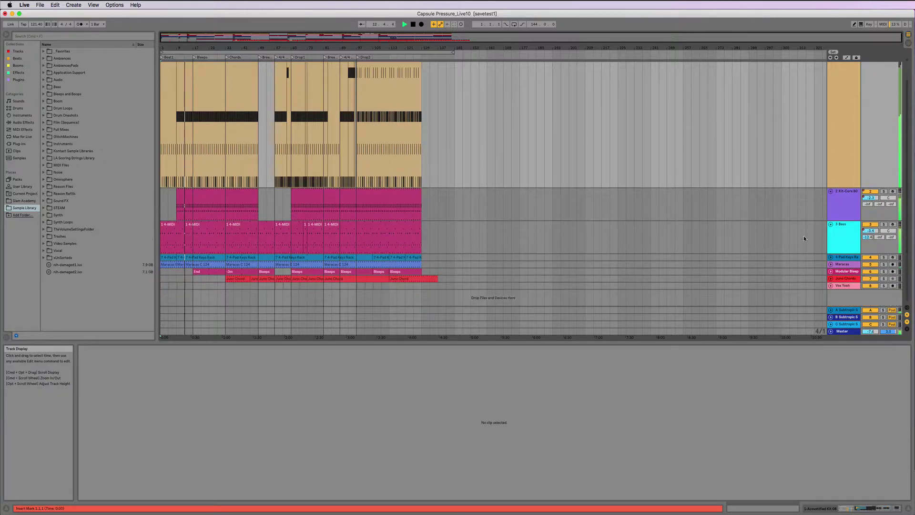
{"action": "left_click", "coordinate": [830, 258]}
{"action": "scroll", "coordinate": [831, 262], "scroll_direction": "down", "scroll_amount": 3}
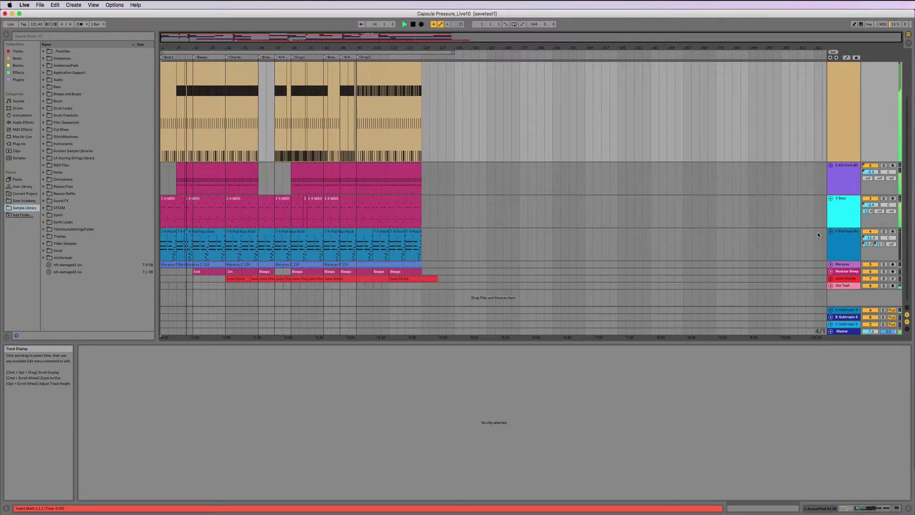
- Unfold the Maracas, Modular Bleep, Juno Chords and Vox Yeah tracks to show their clip contents
{"action": "left_click", "coordinate": [830, 265]}
{"action": "scroll", "coordinate": [830, 267], "scroll_direction": "down", "scroll_amount": 3}
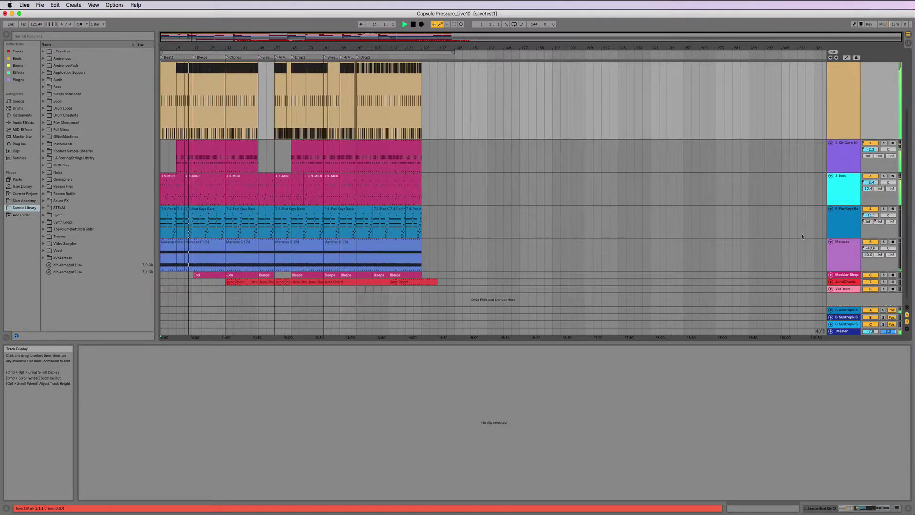
{"action": "left_click", "coordinate": [831, 271]}
{"action": "scroll", "coordinate": [830, 269], "scroll_direction": "down", "scroll_amount": 3}
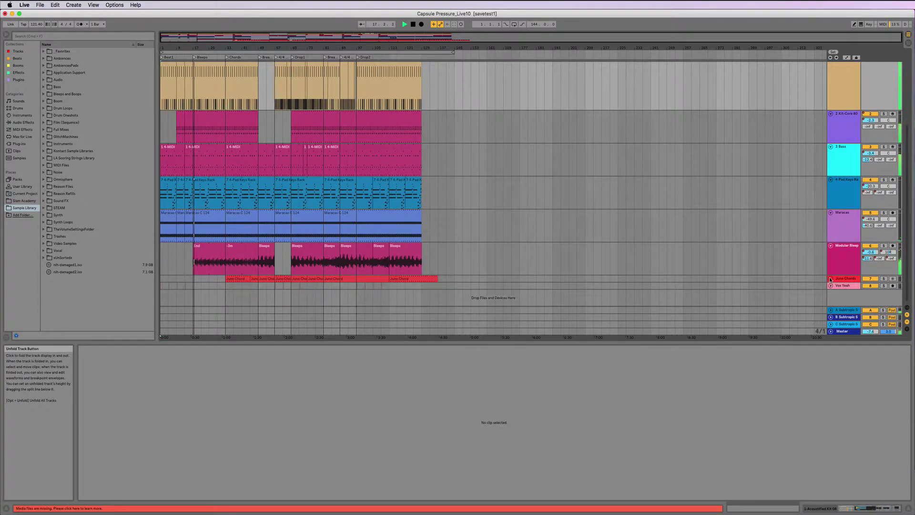
{"action": "left_click", "coordinate": [830, 279]}
{"action": "scroll", "coordinate": [831, 280], "scroll_direction": "down", "scroll_amount": 3}
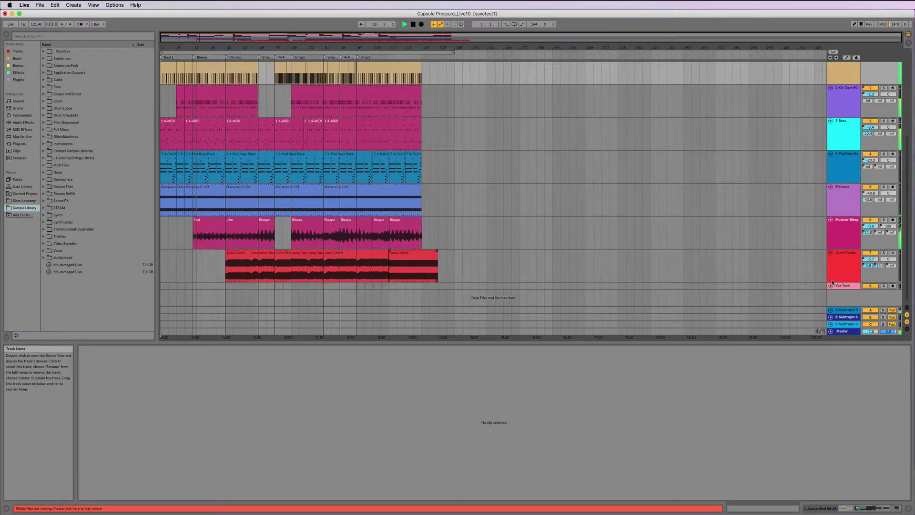
{"action": "left_click", "coordinate": [831, 285]}
{"action": "scroll", "coordinate": [820, 274], "scroll_direction": "down", "scroll_amount": 1}
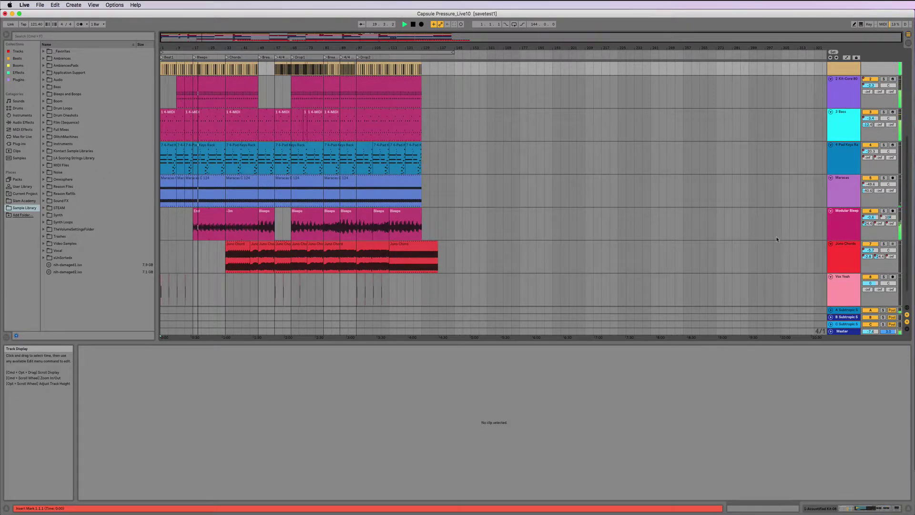
- Enlarge the arrangement area by shrinking the clip detail area, and reduce the Acoustified track's height so all tracks fit
{"action": "scroll", "coordinate": [776, 239], "scroll_direction": "down", "scroll_amount": 1}
{"action": "scroll", "coordinate": [777, 239], "scroll_direction": "up", "scroll_amount": 2}
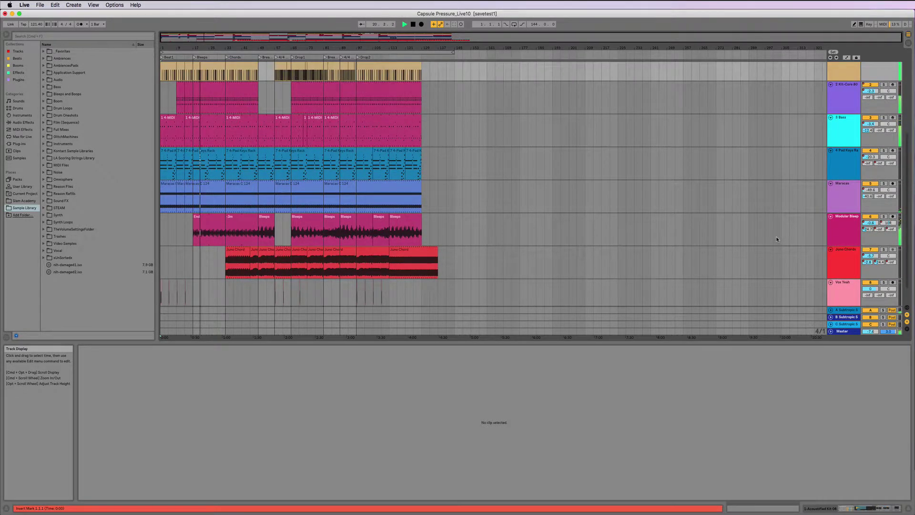
{"action": "scroll", "coordinate": [777, 239], "scroll_direction": "up", "scroll_amount": 4}
{"action": "scroll", "coordinate": [777, 239], "scroll_direction": "down", "scroll_amount": 3}
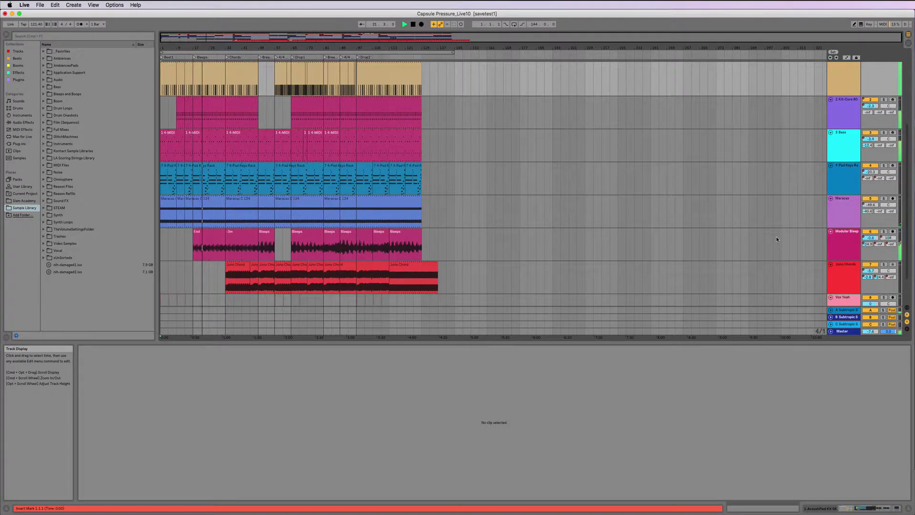
{"action": "scroll", "coordinate": [777, 239], "scroll_direction": "up", "scroll_amount": 2}
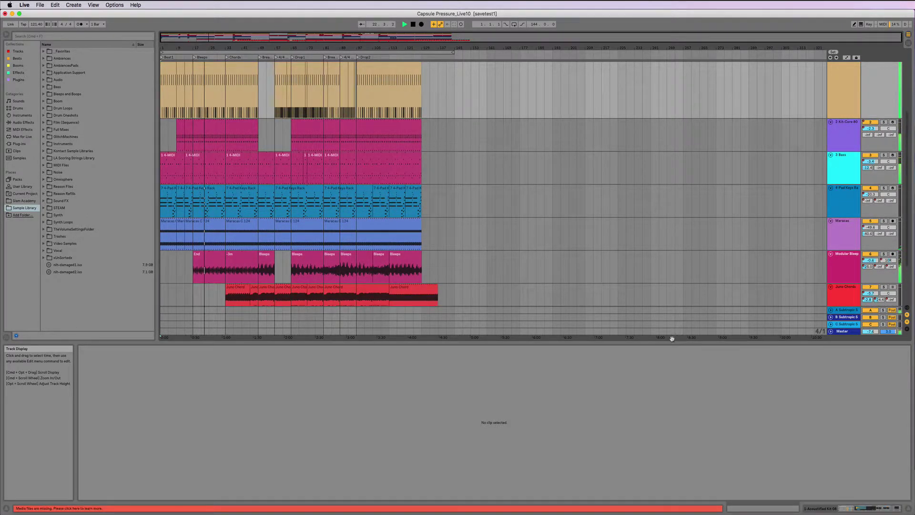
{"action": "left_click_drag", "start_coordinate": [672, 338], "coordinate": [673, 426]}
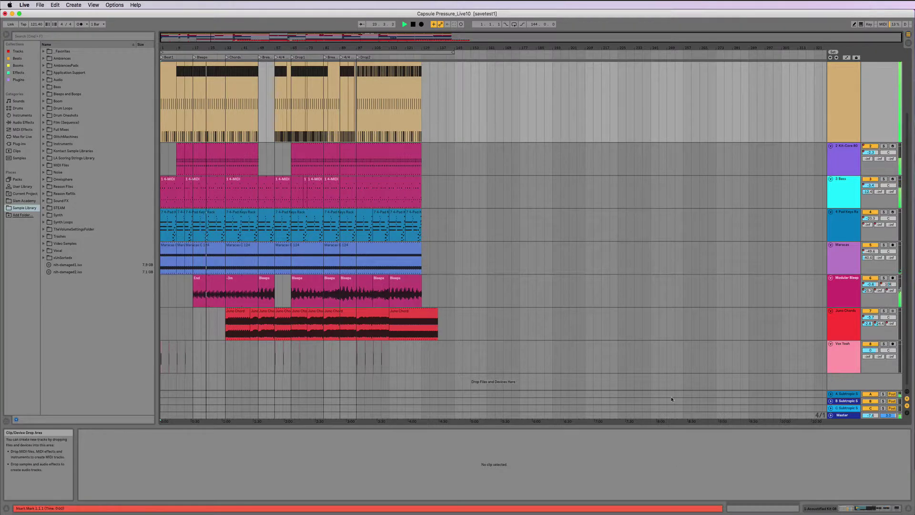
{"action": "scroll", "coordinate": [686, 381], "scroll_direction": "up", "scroll_amount": 6}
{"action": "scroll", "coordinate": [705, 353], "scroll_direction": "down", "scroll_amount": 1}
{"action": "scroll", "coordinate": [724, 329], "scroll_direction": "up", "scroll_amount": 1}
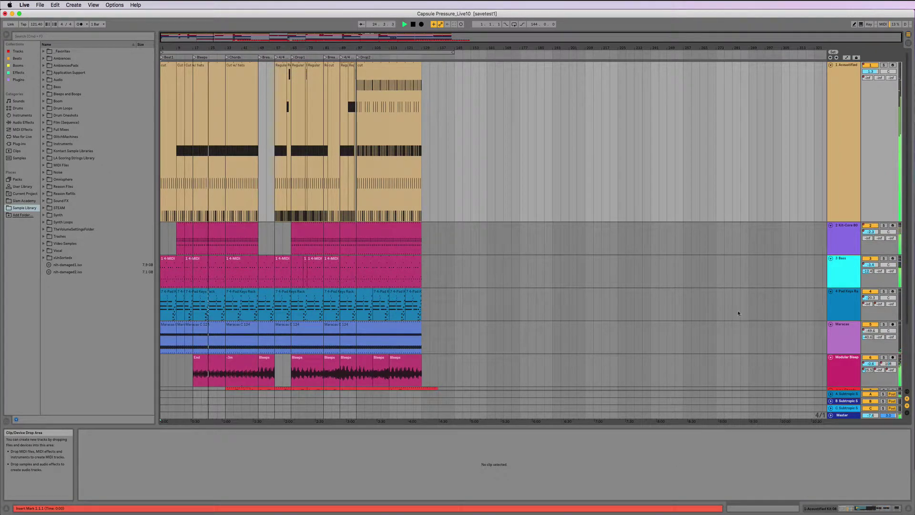
{"action": "left_click_drag", "start_coordinate": [849, 221], "coordinate": [849, 132]}
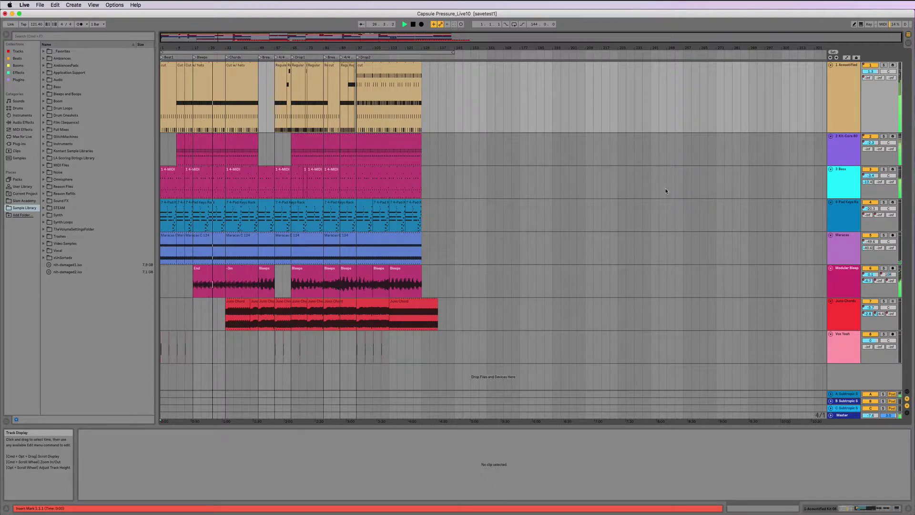
- Zoom in on the timeline so the song from Beat1 to Drop2 fills the arrangement width
{"action": "left_click_drag", "start_coordinate": [279, 48], "coordinate": [448, 74]}
{"action": "scroll", "coordinate": [430, 130], "scroll_direction": "right", "scroll_amount": 1}
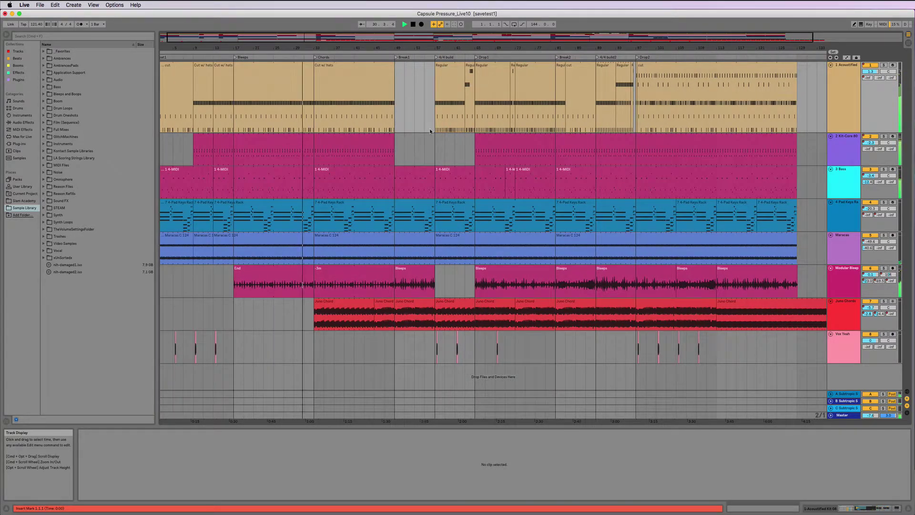
{"action": "scroll", "coordinate": [430, 128], "scroll_direction": "left", "scroll_amount": 1}
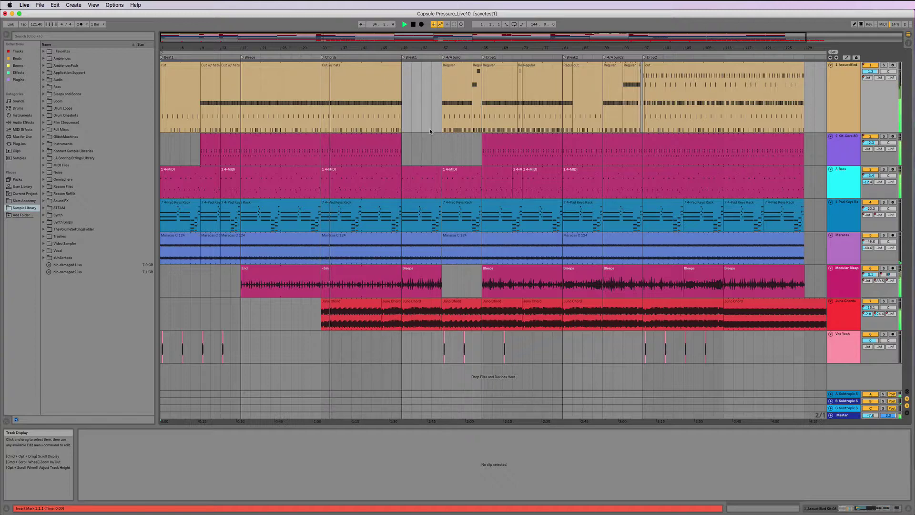
- Examine the automation envelopes across the tracks, return to the plain clip display and view the end of the song
{"action": "key", "text": "a"}
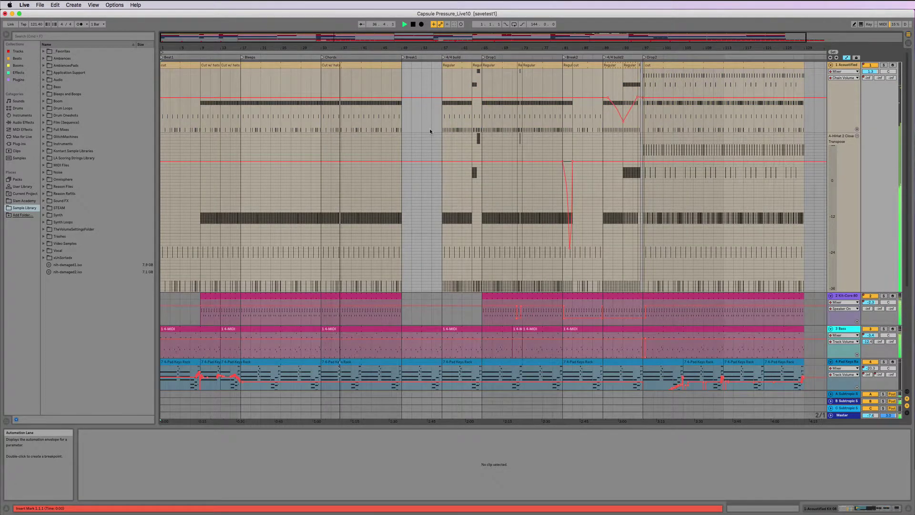
{"action": "key", "text": "a"}
{"action": "key", "text": "a"}
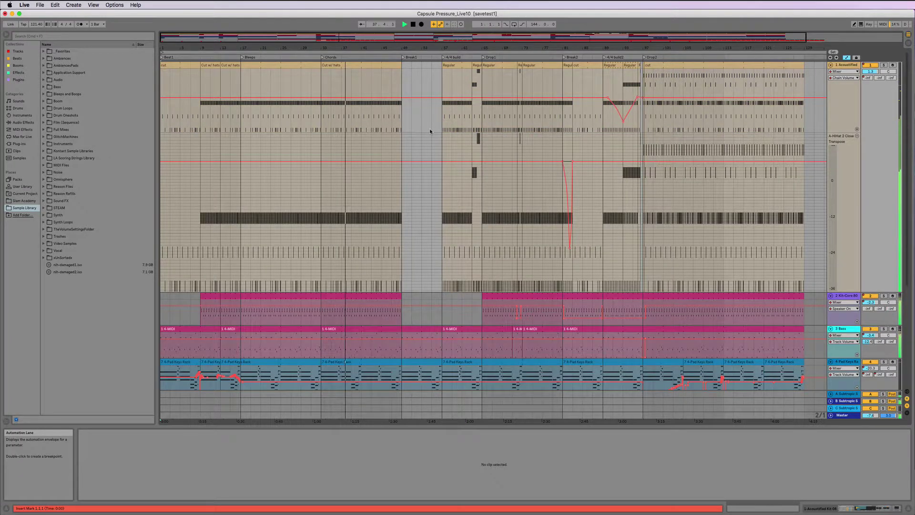
{"action": "key", "text": "a"}
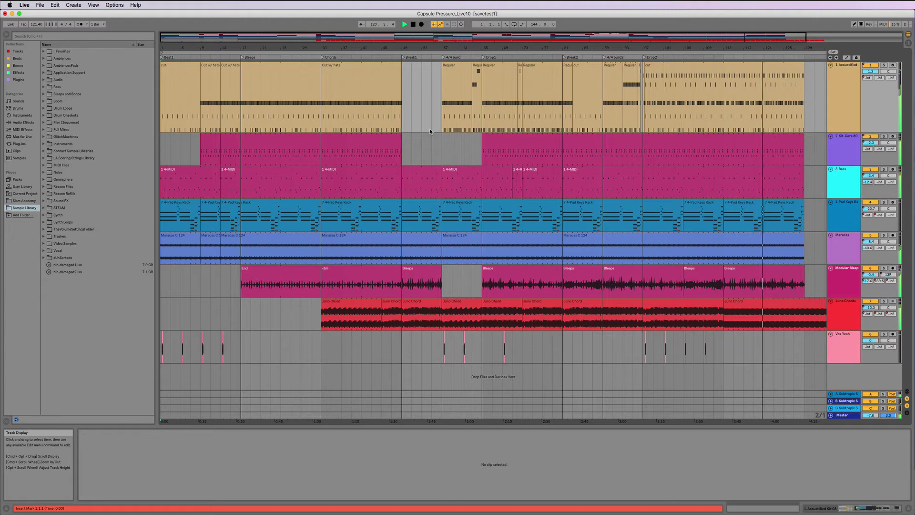
{"action": "scroll", "coordinate": [552, 347], "scroll_direction": "right", "scroll_amount": 5}
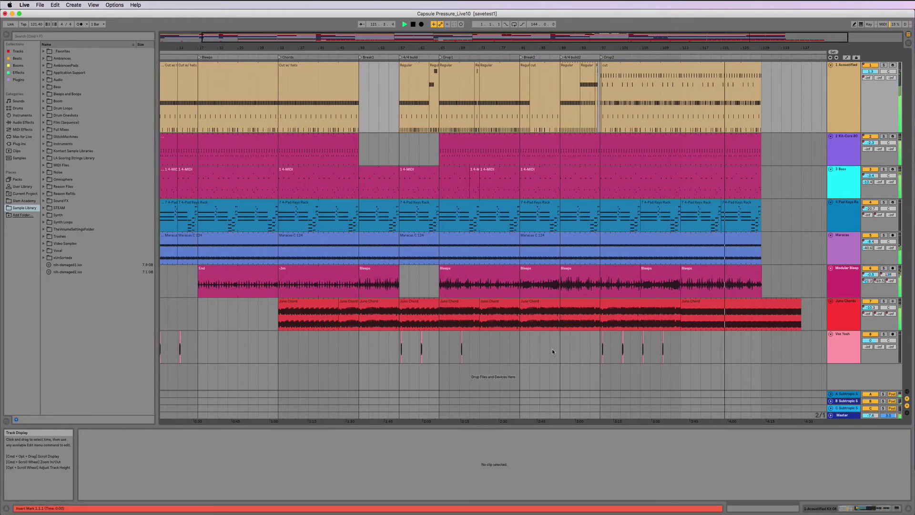